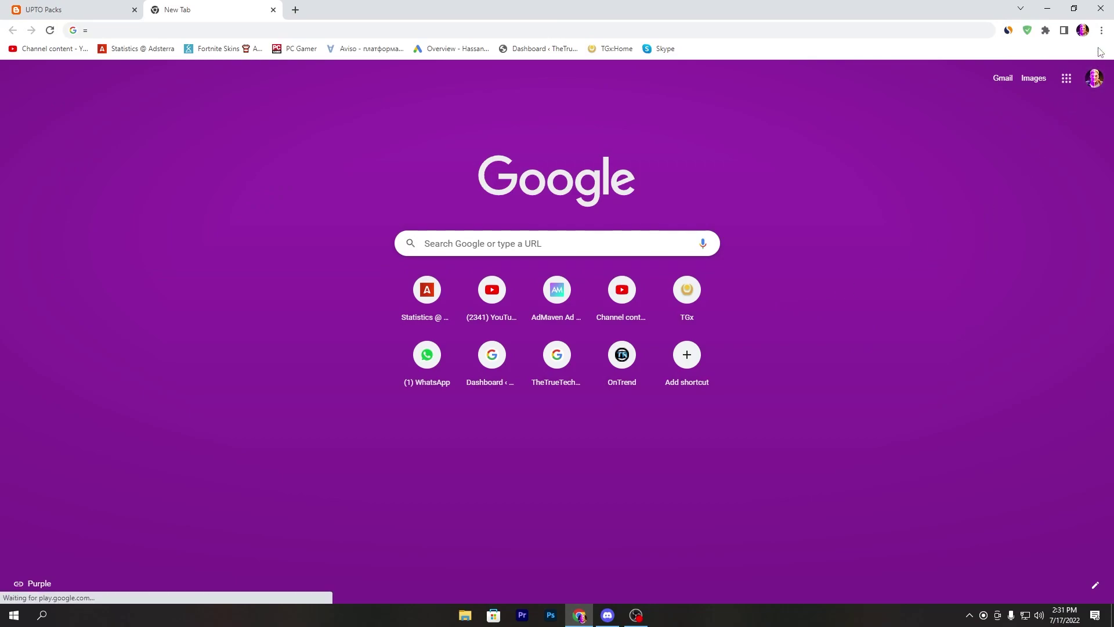
Step: Go to Chrome Settings from the three-dot menu and select the System section
{"action": "left_click", "coordinate": [1102, 30]}
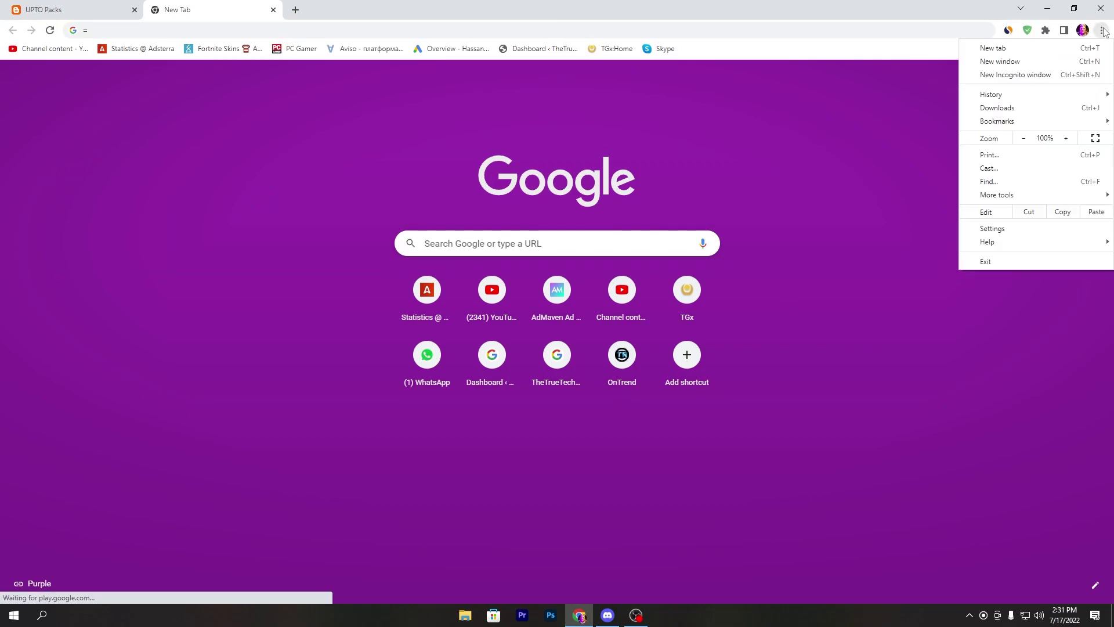
{"action": "left_click", "coordinate": [992, 228]}
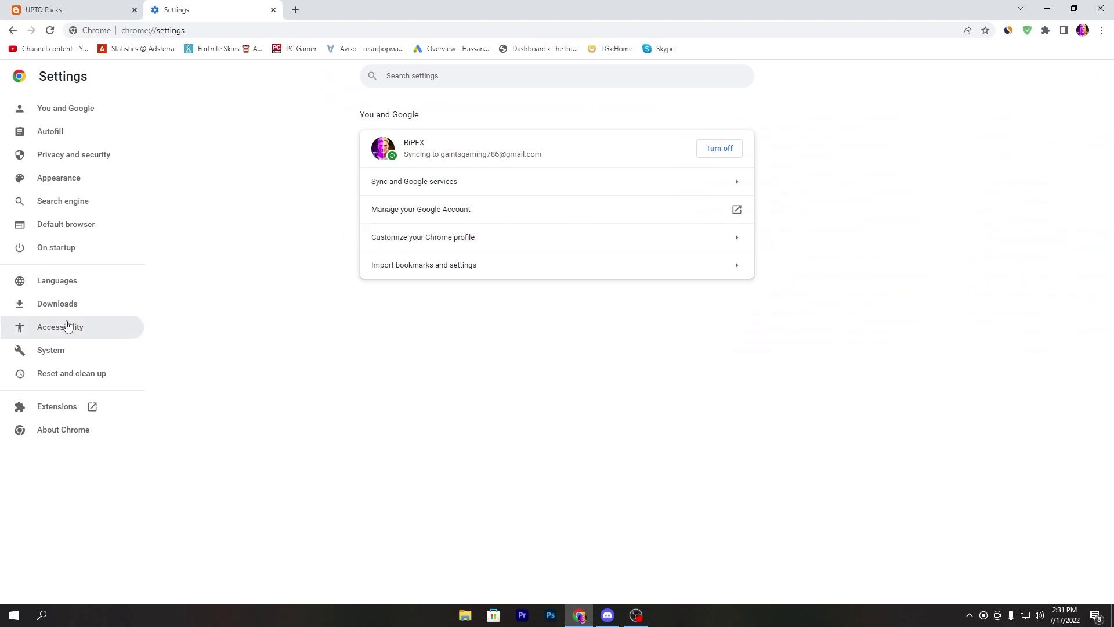
{"action": "left_click", "coordinate": [54, 352]}
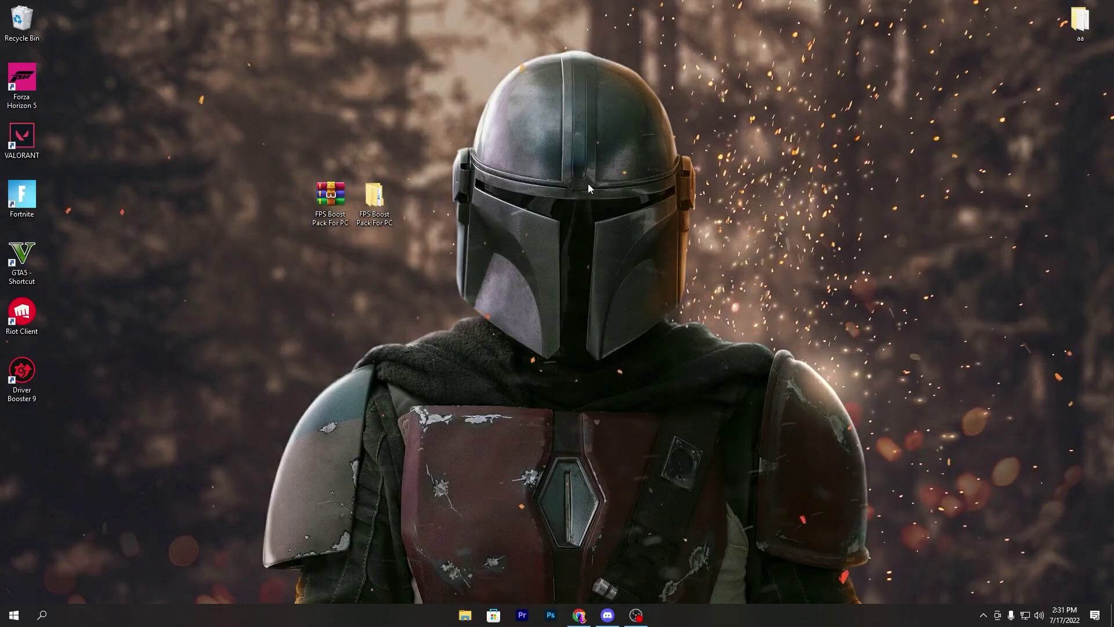
Step: Bring up the Win+R Run dialog with gpedit.msc in the Open field
{"action": "key", "text": "super+r"}
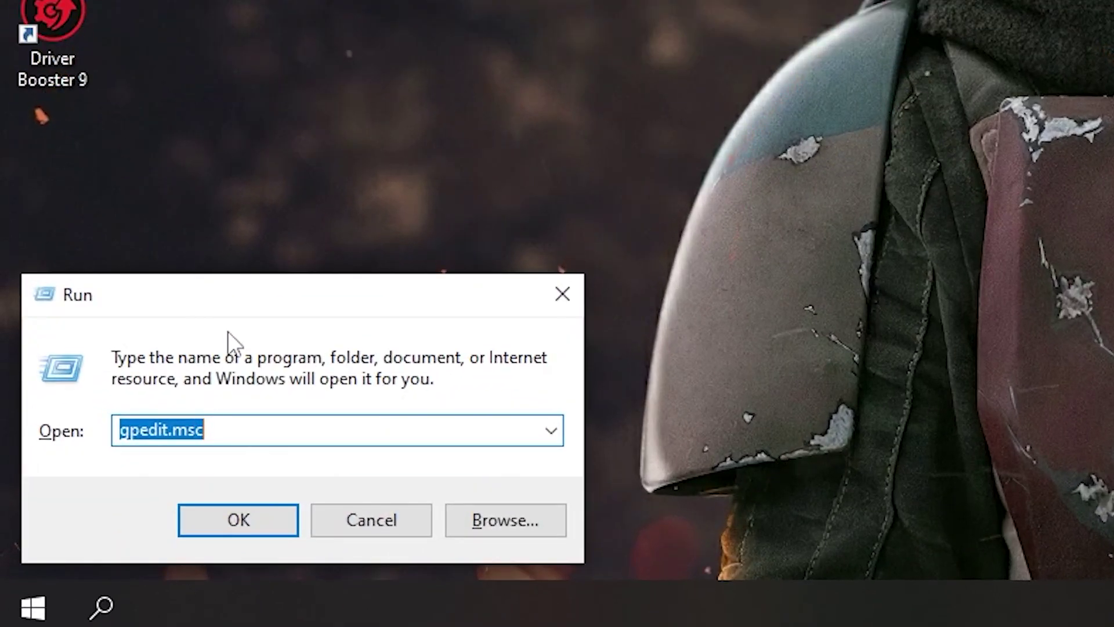
{"action": "left_click", "coordinate": [244, 428]}
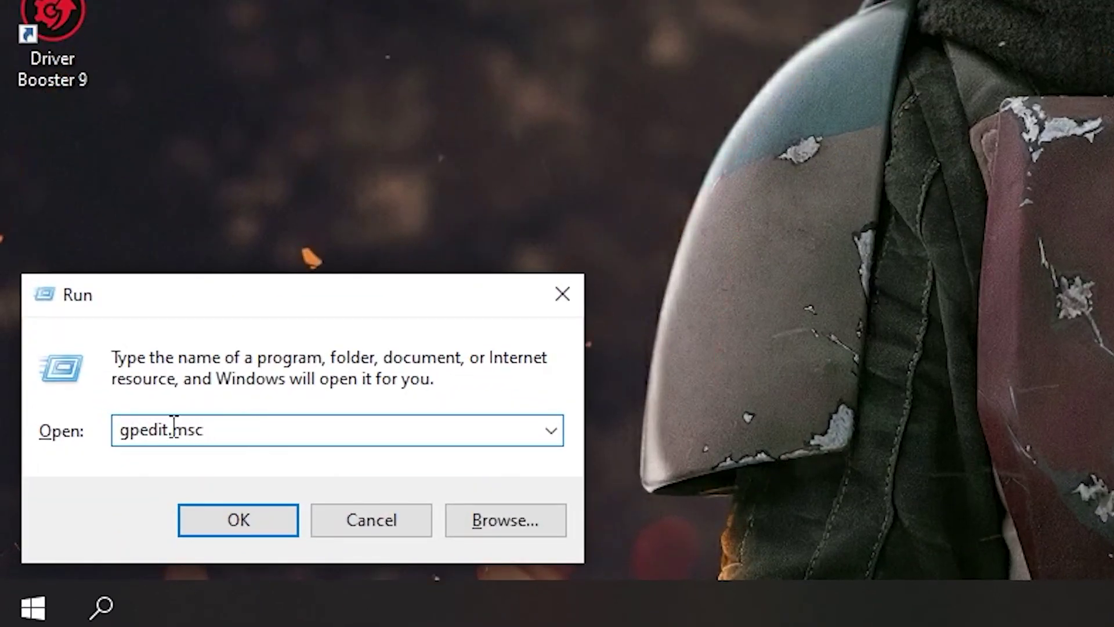
Step: Start gpedit and expand Computer Configuration > Administrative Templates > Windows Components > App Privacy
{"action": "left_click", "coordinate": [238, 520]}
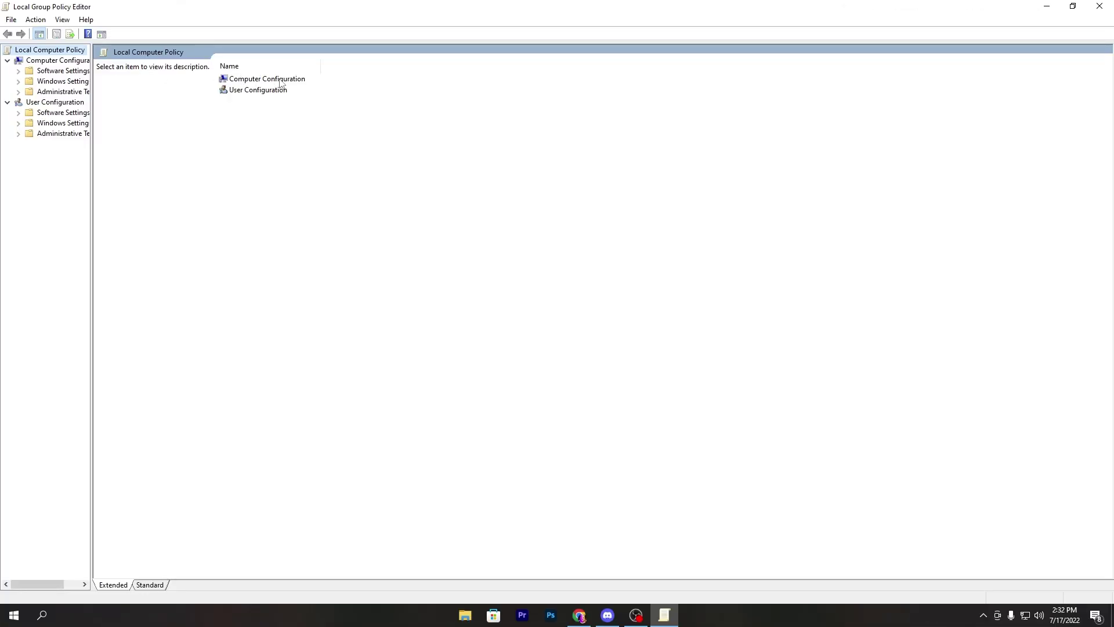
{"action": "double_click", "coordinate": [267, 78]}
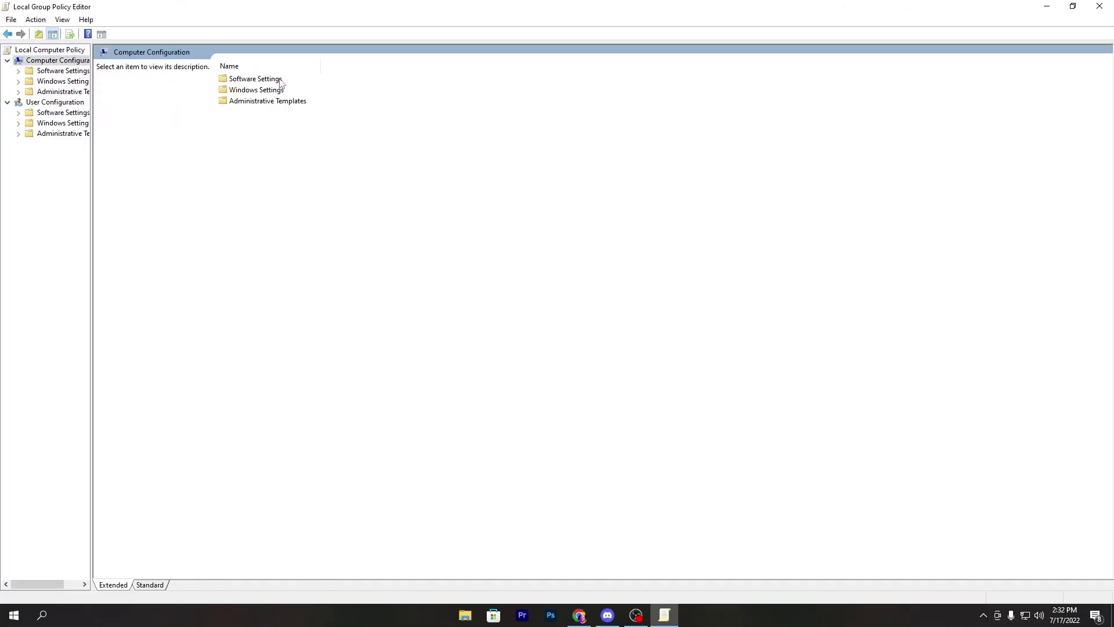
{"action": "double_click", "coordinate": [261, 102]}
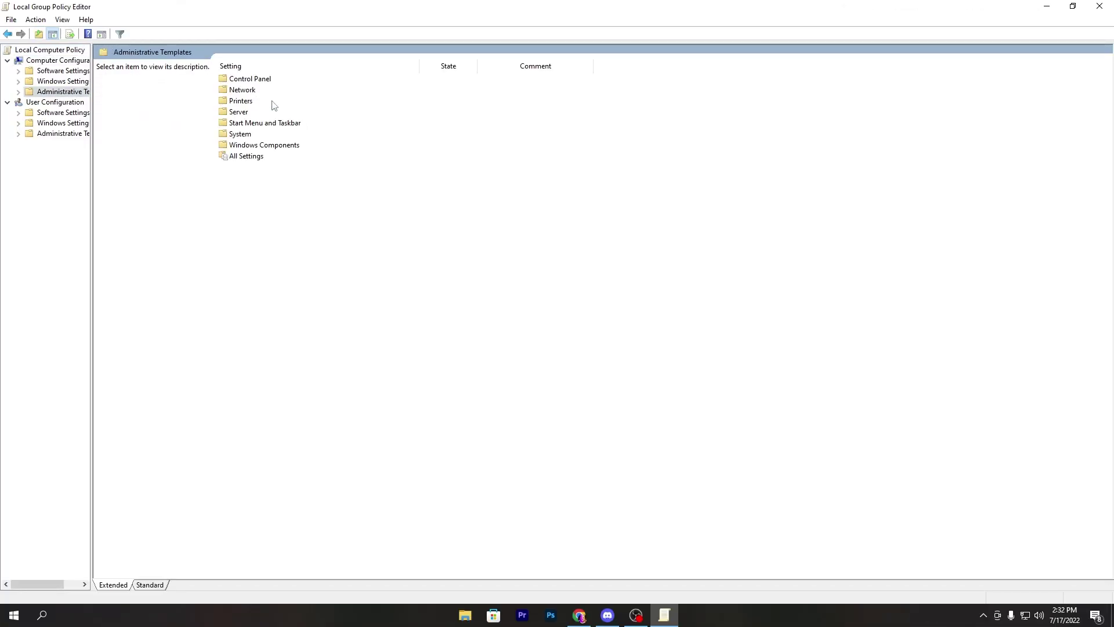
{"action": "double_click", "coordinate": [264, 144]}
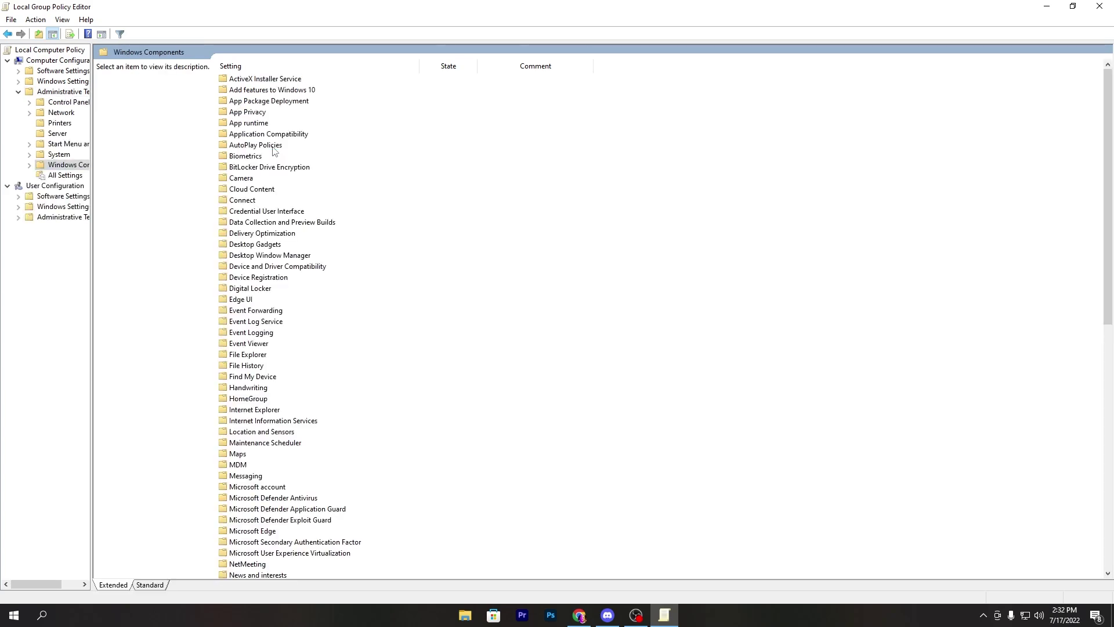
{"action": "double_click", "coordinate": [247, 111]}
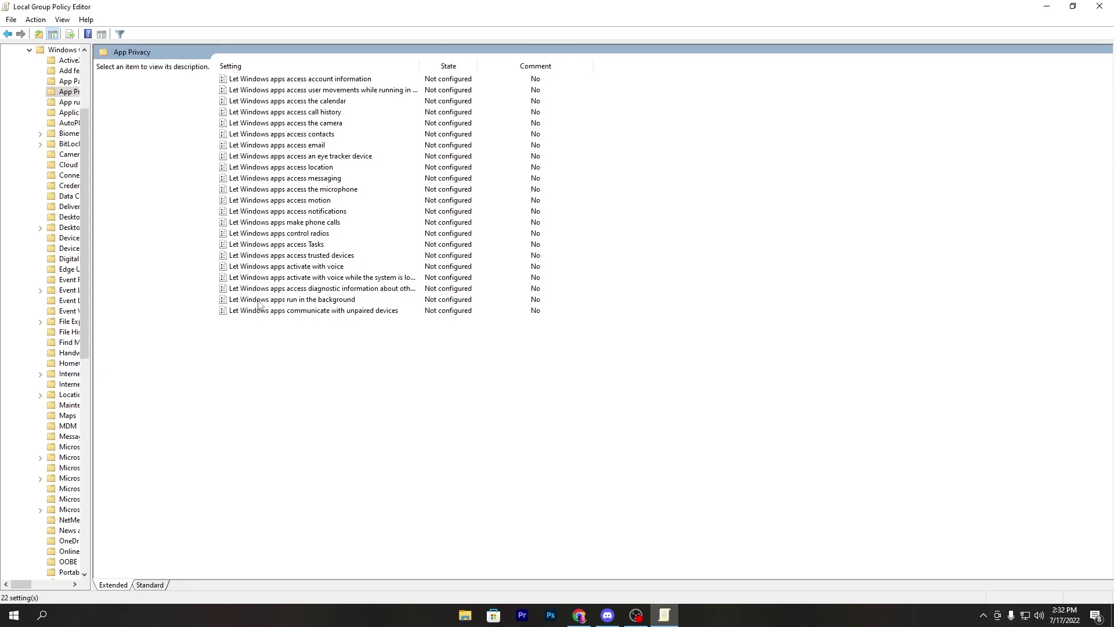
Step: Apply 'Let Windows apps run in the background' as Enabled with Force Deny for all apps
{"action": "double_click", "coordinate": [262, 300]}
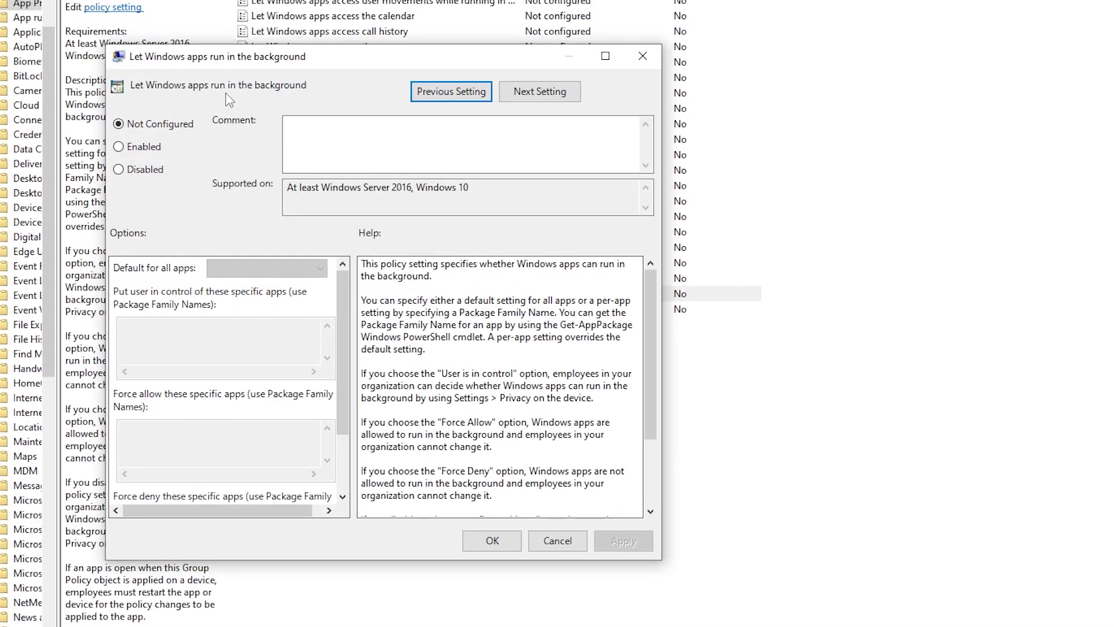
{"action": "left_click", "coordinate": [132, 148]}
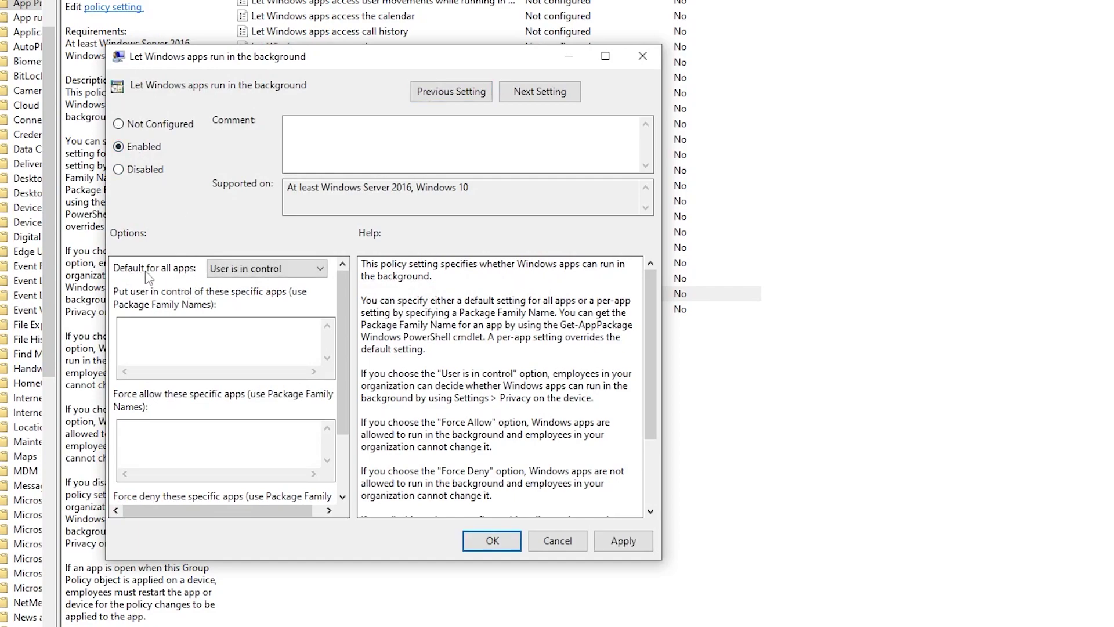
{"action": "left_click", "coordinate": [265, 269]}
{"action": "left_click", "coordinate": [235, 307]}
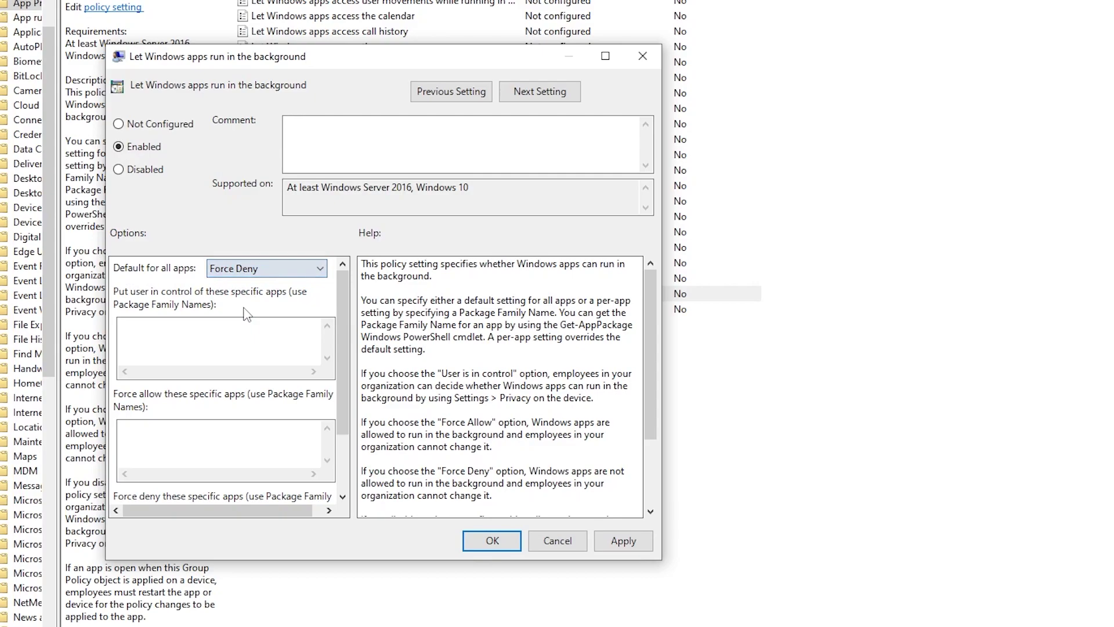
{"action": "left_click", "coordinate": [623, 541]}
{"action": "left_click", "coordinate": [491, 541]}
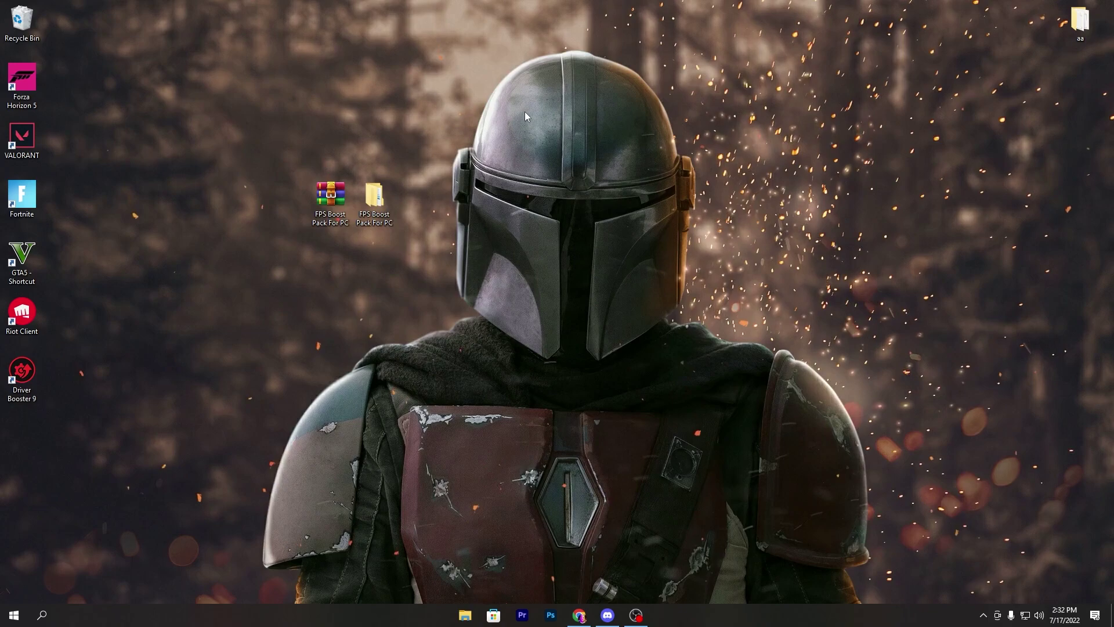
Step: Select both FPS Boost Pack For PC desktop items, then restore Chrome from the taskbar
{"action": "left_click_drag", "start_coordinate": [231, 141], "coordinate": [403, 240]}
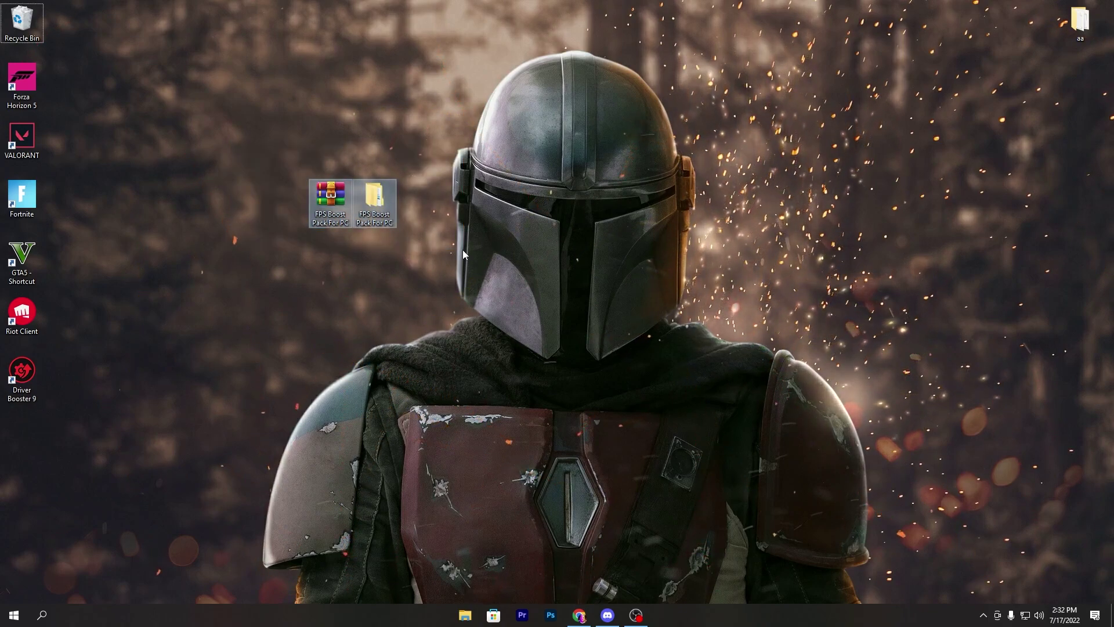
{"action": "left_click", "coordinate": [580, 615]}
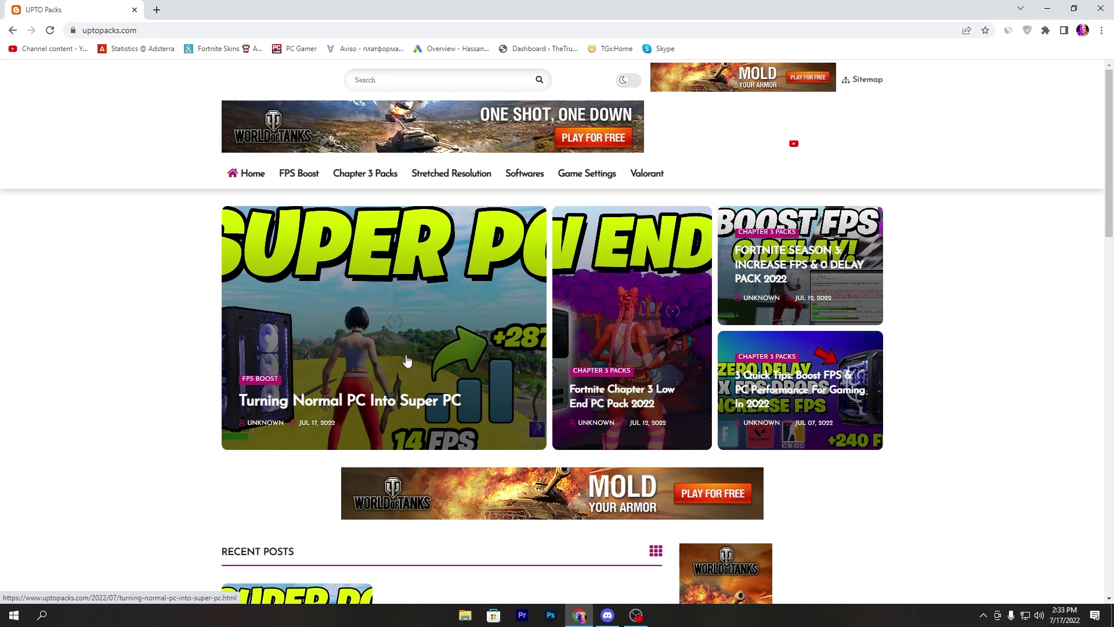
Step: Reach the FPS Boost Pack MediaFire download, then minimize Chrome and select the desktop pack items
{"action": "left_click", "coordinate": [391, 80]}
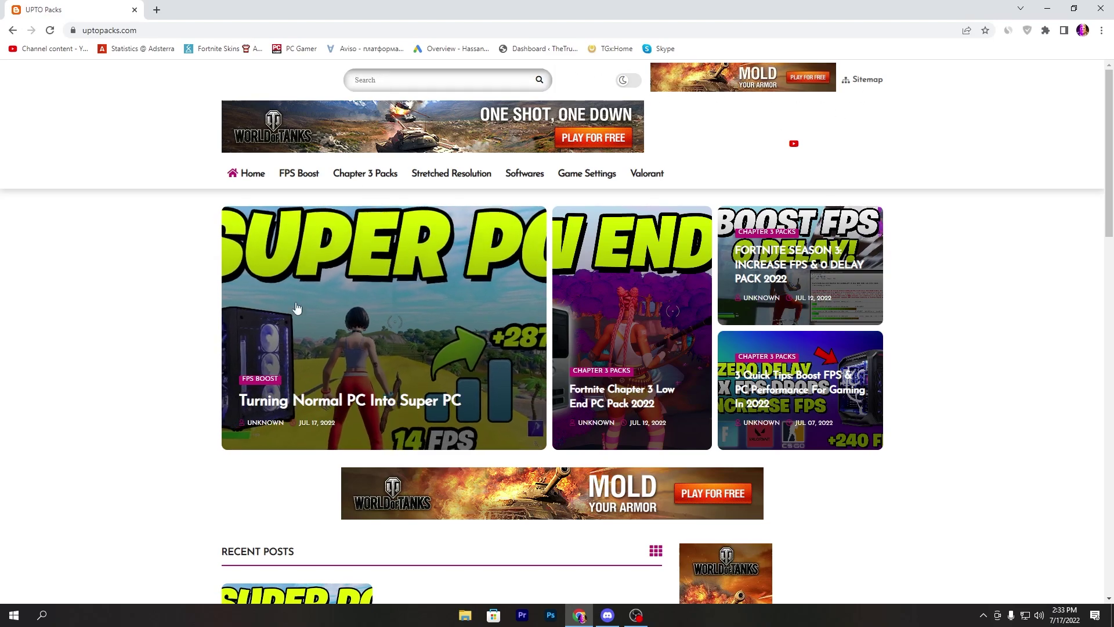
{"action": "scroll", "coordinate": [330, 370], "scroll_direction": "down", "scroll_amount": 3}
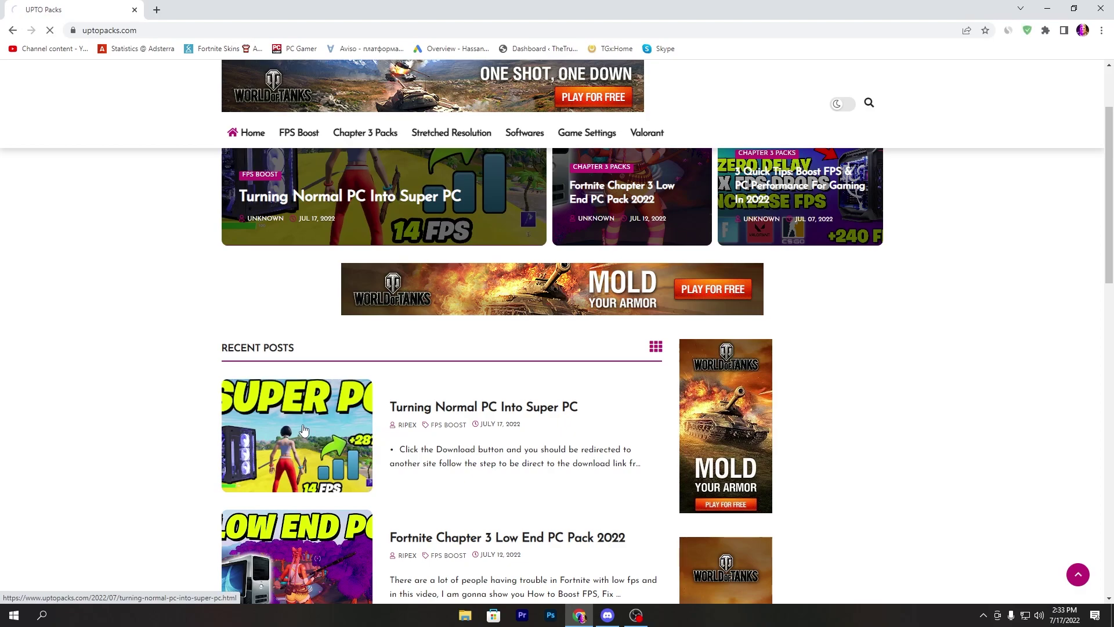
{"action": "scroll", "coordinate": [479, 318], "scroll_direction": "down", "scroll_amount": 5}
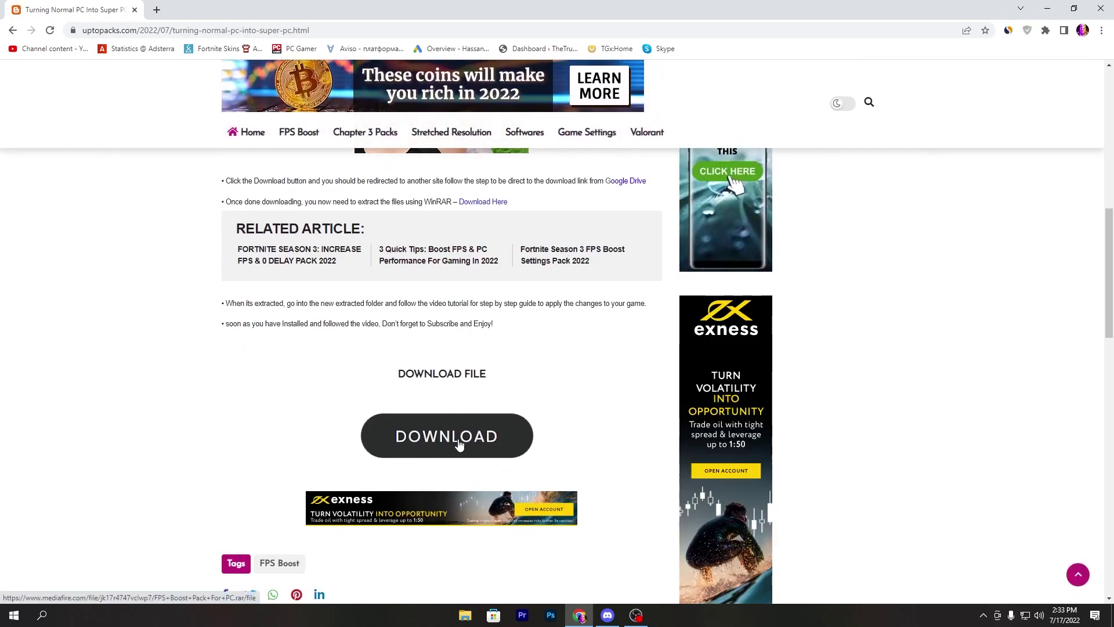
{"action": "left_click", "coordinate": [439, 446]}
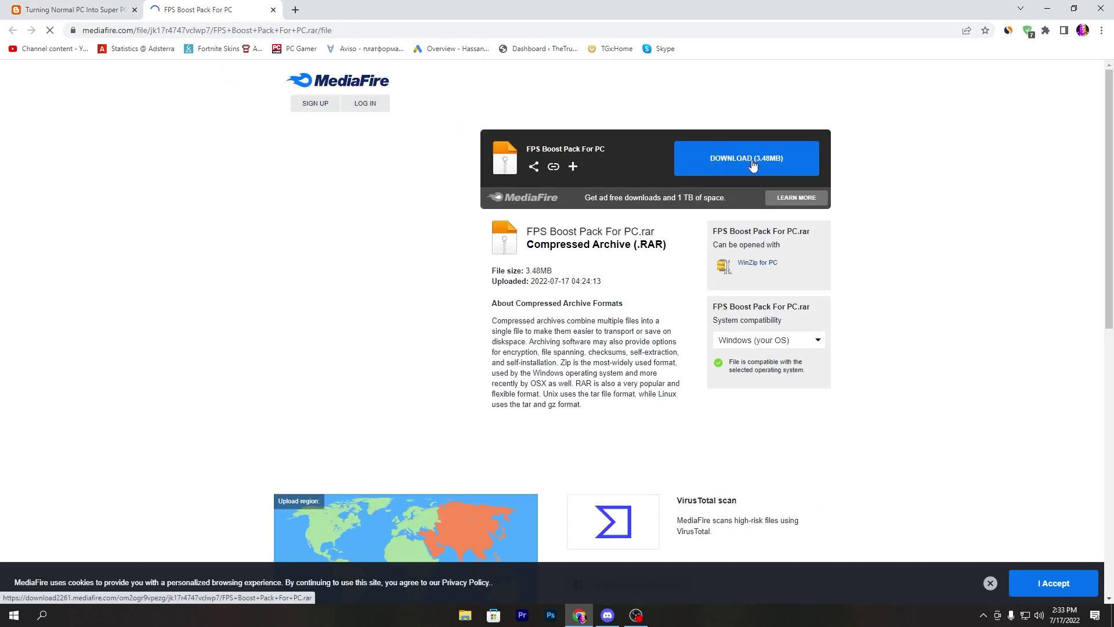
{"action": "left_click", "coordinate": [1047, 10]}
{"action": "left_click_drag", "start_coordinate": [490, 233], "coordinate": [279, 183]}
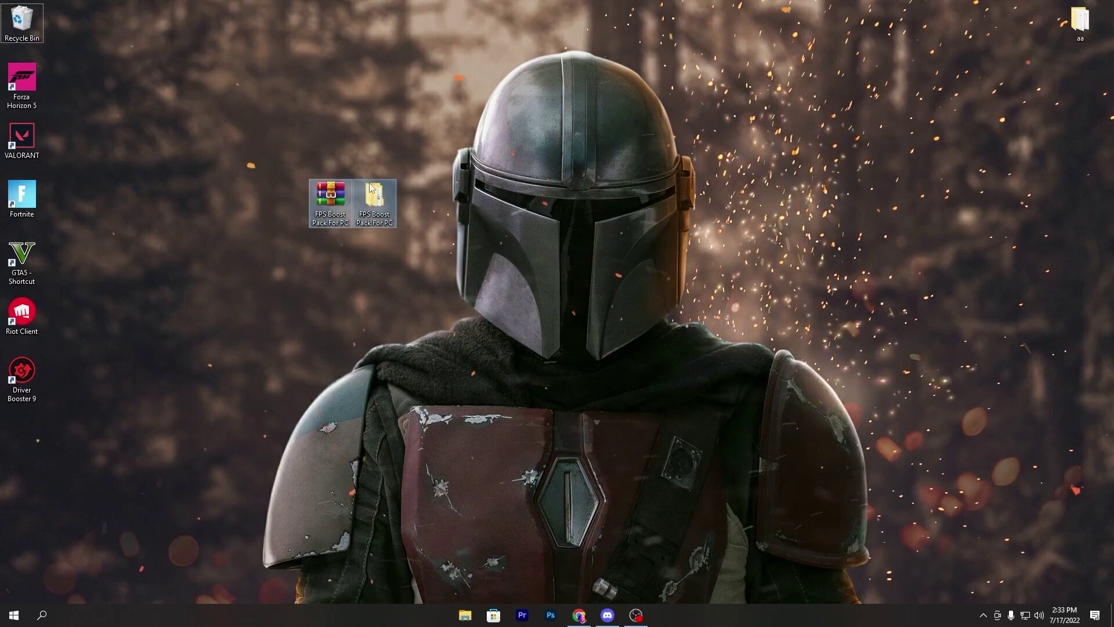
Step: Extract the FPS Boost Pack For PC RAR onto the desktop and open its folder
{"action": "right_click", "coordinate": [329, 198]}
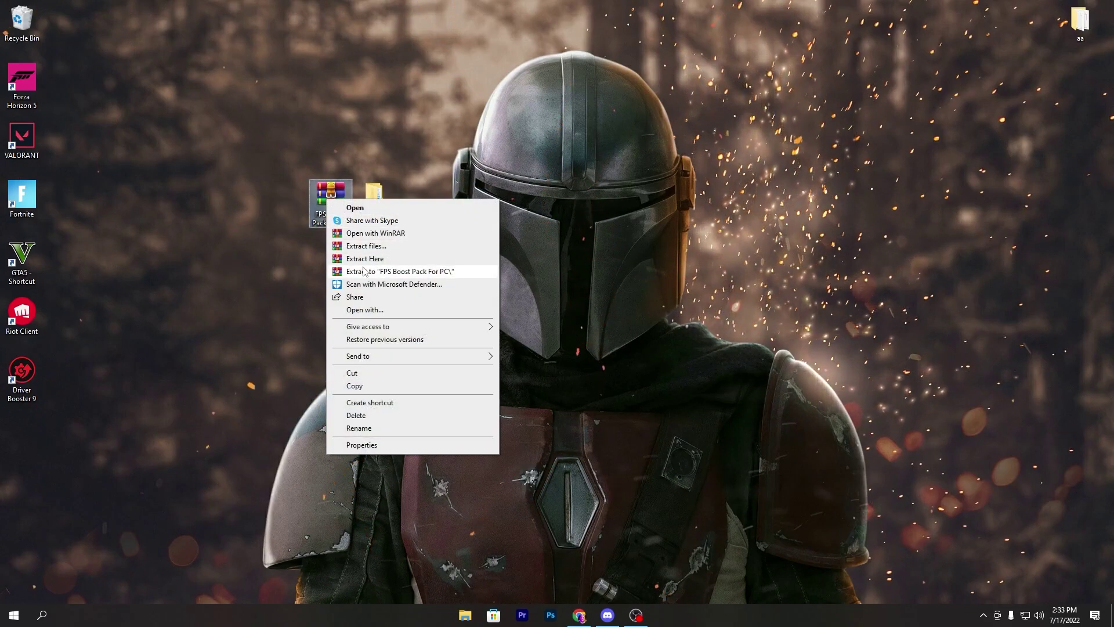
{"action": "left_click", "coordinate": [394, 258]}
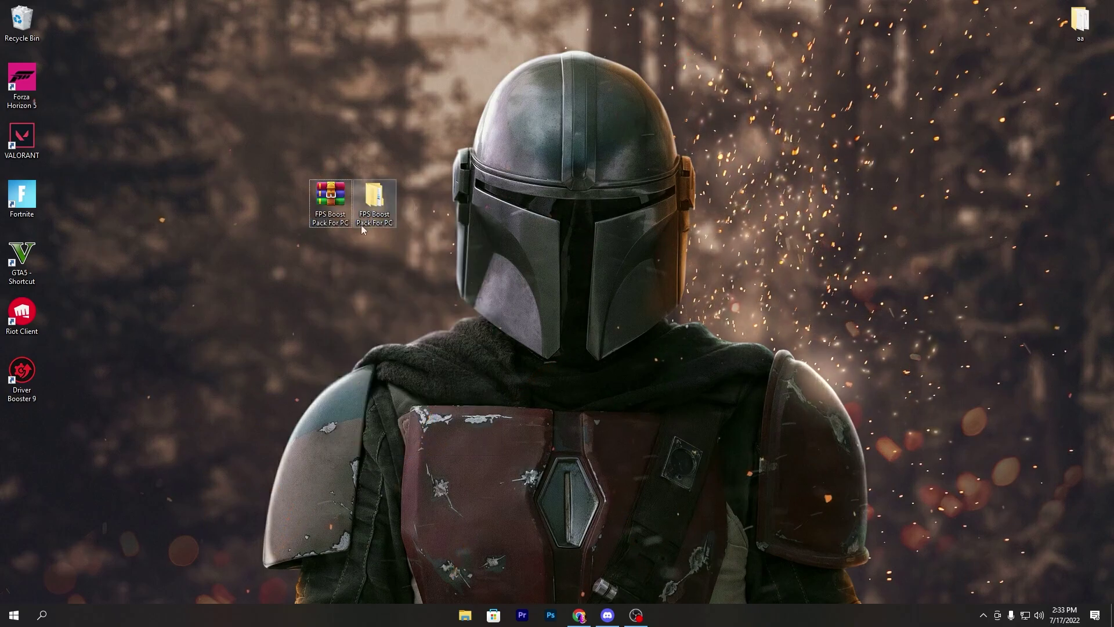
{"action": "double_click", "coordinate": [374, 198]}
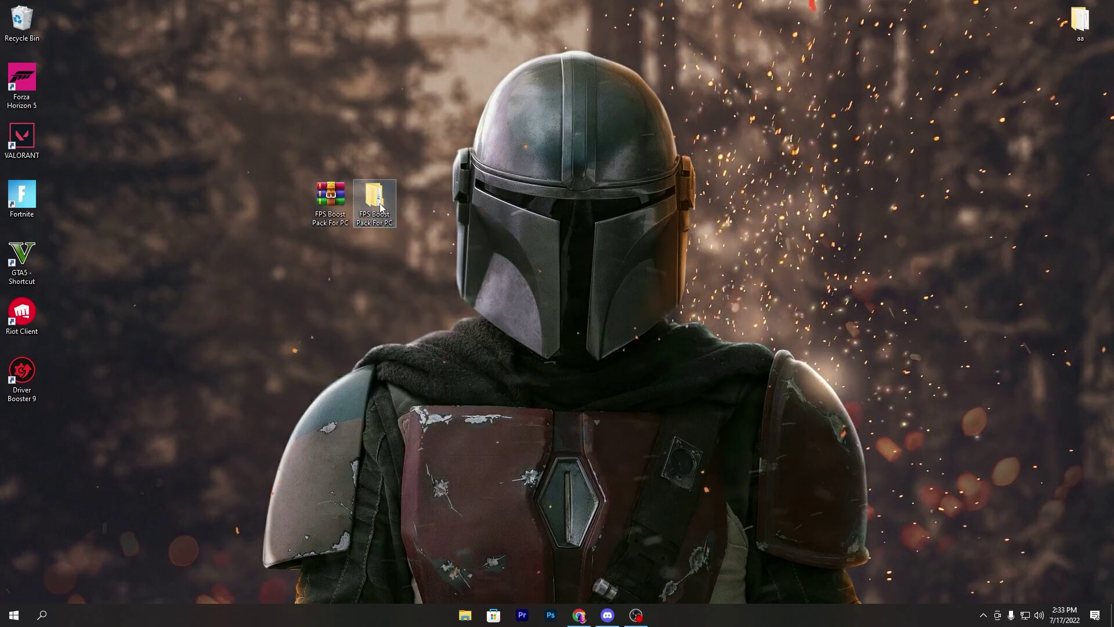
{"action": "left_click_drag", "start_coordinate": [425, 144], "coordinate": [469, 147]}
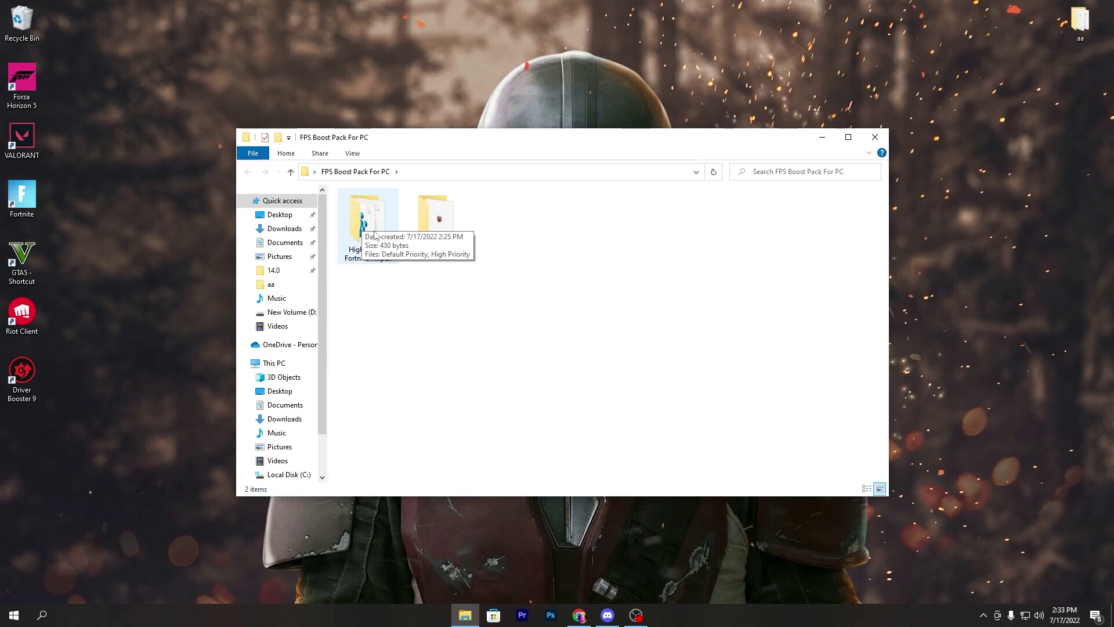
Step: Open the High Priority Fortnite - Ripex folder and clear the file selection
{"action": "double_click", "coordinate": [374, 236]}
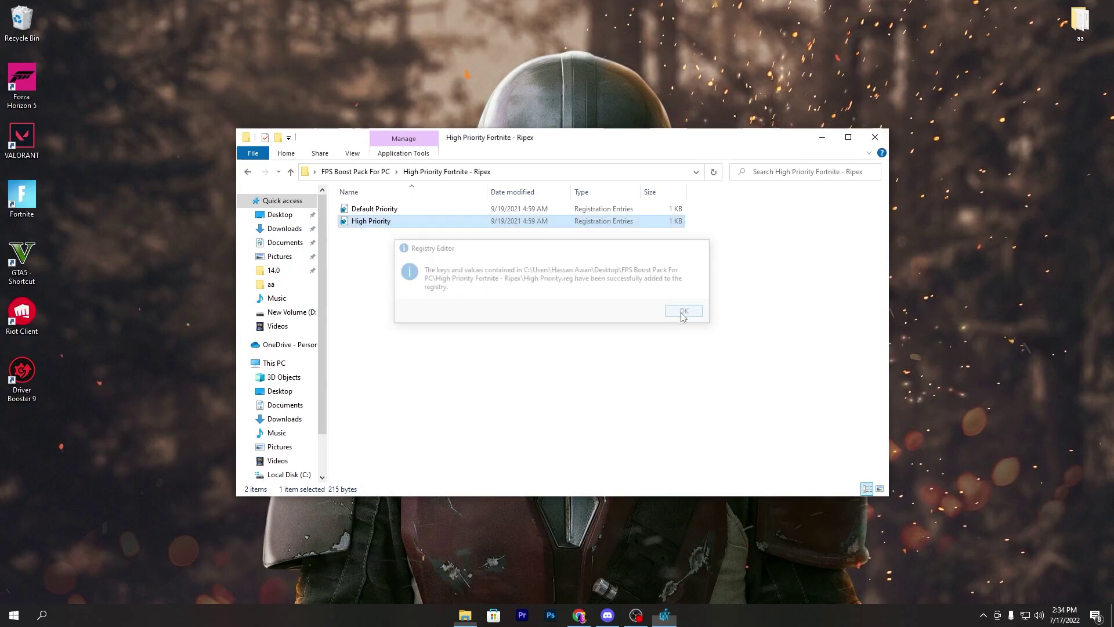
{"action": "left_click", "coordinate": [416, 259]}
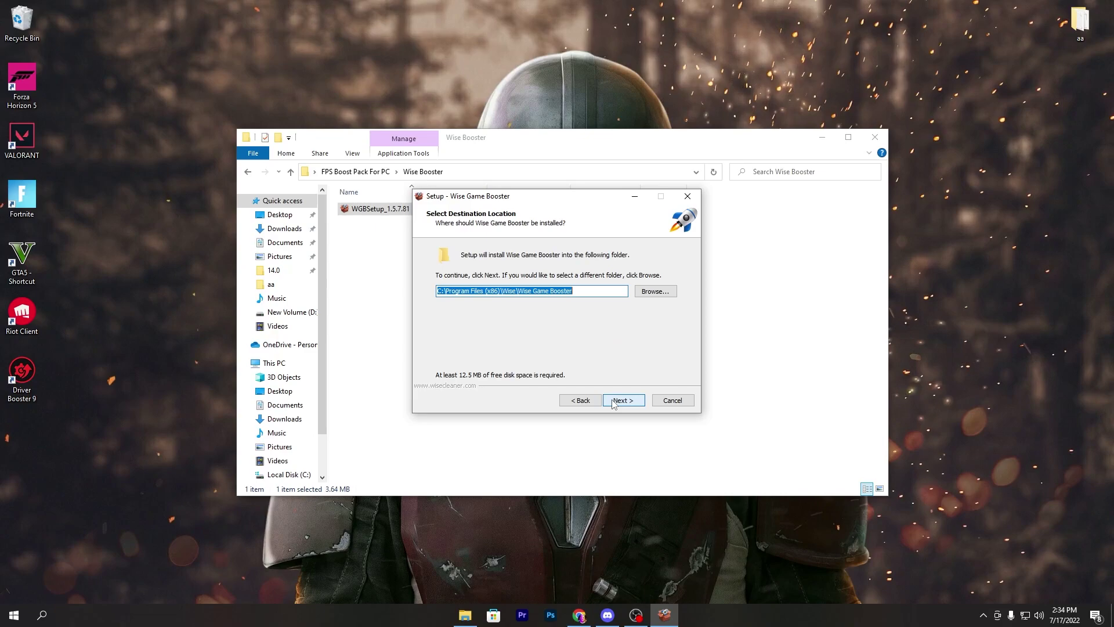
{"action": "left_click", "coordinate": [624, 400]}
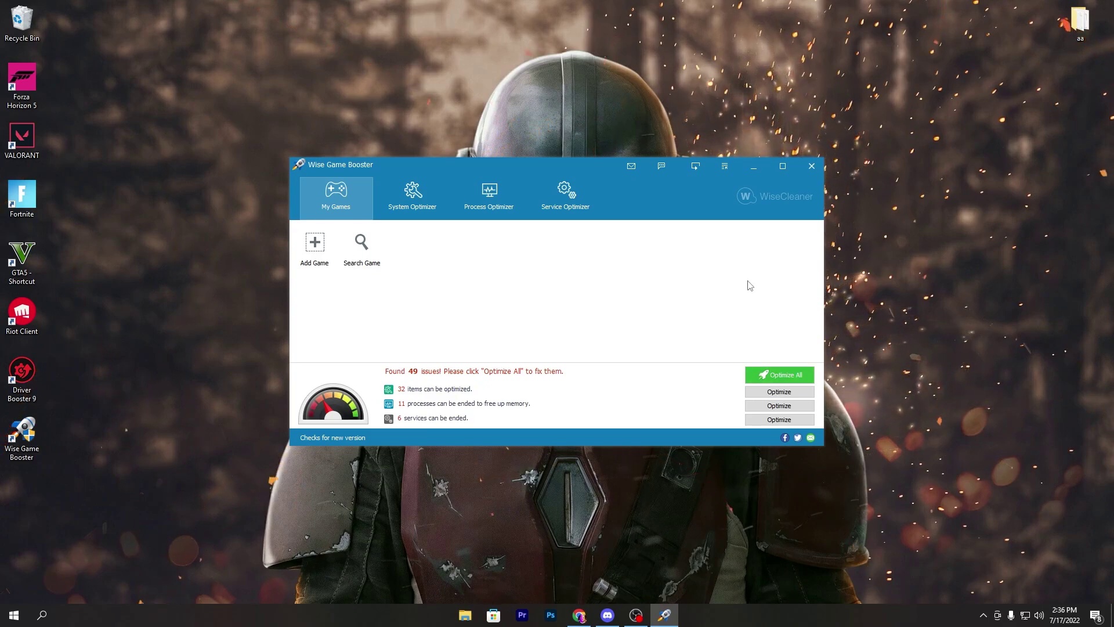
{"action": "left_click", "coordinate": [754, 166]}
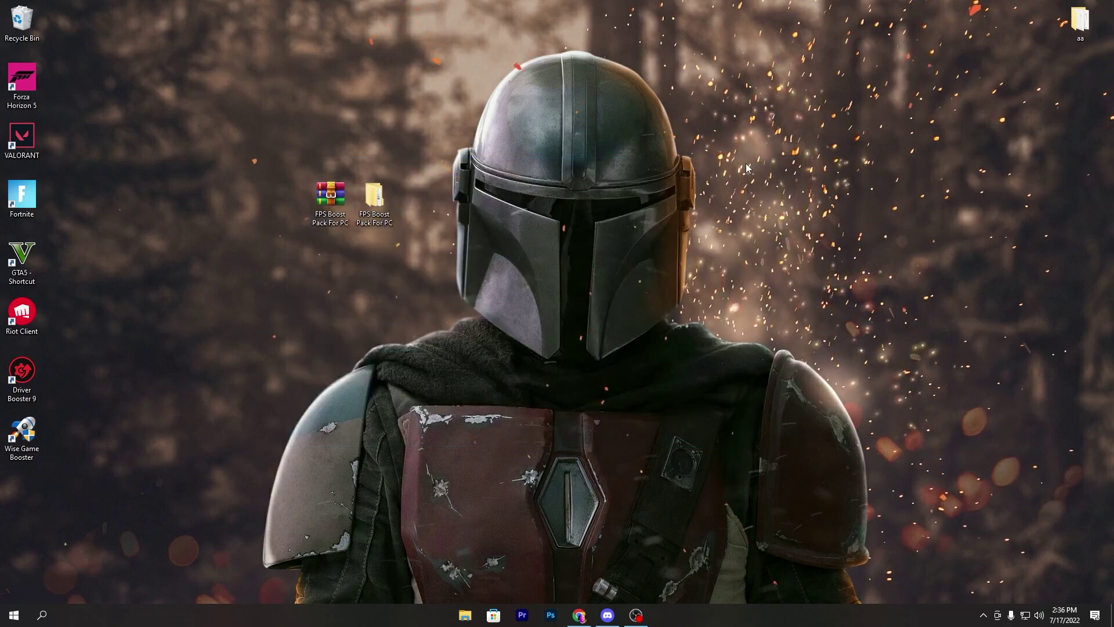